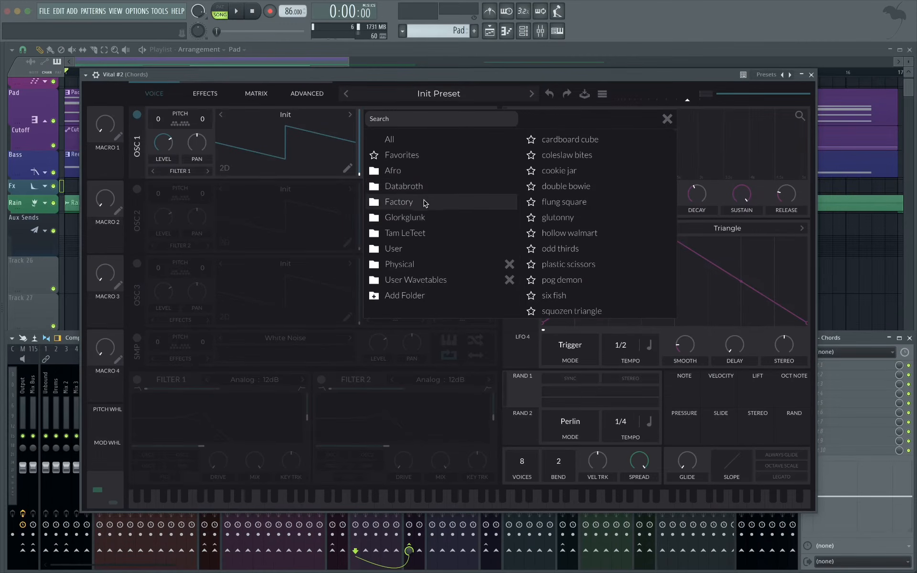
- Load the factory Basic Shapes wavetable into oscillator 1
left_click(425, 203)
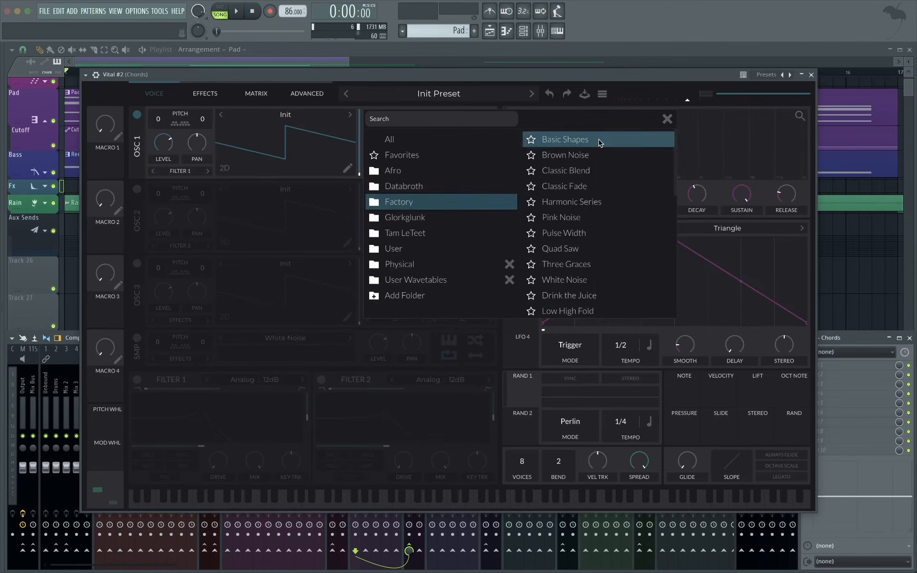
left_click(659, 139)
left_click(668, 118)
- Switch on oscillator 2 and load the factory Basic Shapes wavetable into it
left_click(137, 189)
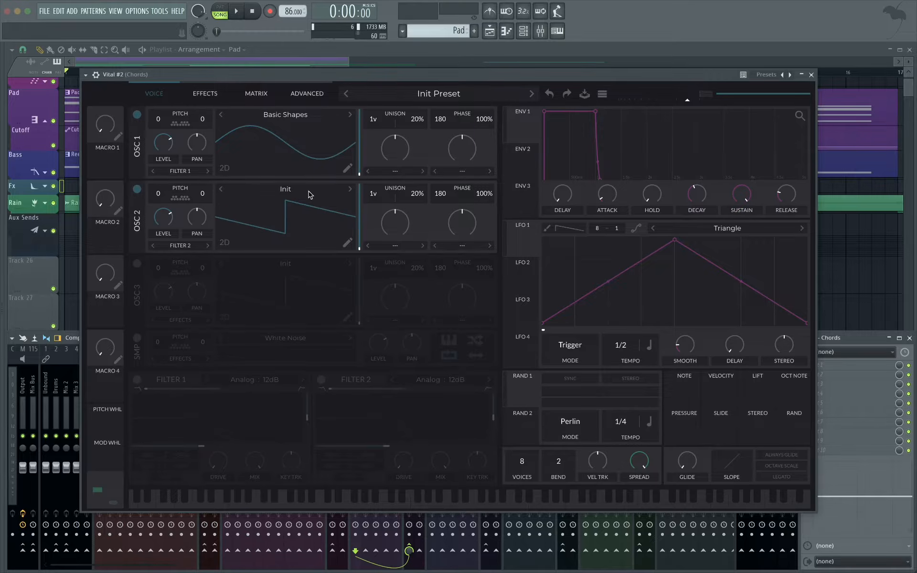
left_click(308, 191)
left_click(584, 217)
left_click(667, 193)
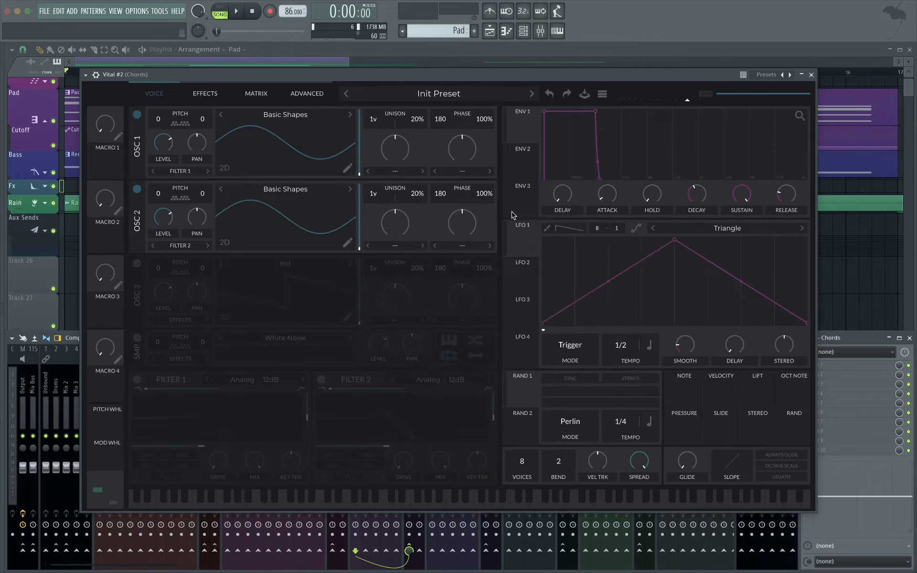
- Move the wave frames of oscillators 1 and 2 to the saw shape and pan them to opposite sides, oscillator 1 left and oscillator 2 right
left_click_drag(360, 247, 360, 221)
left_click_drag(360, 163, 361, 142)
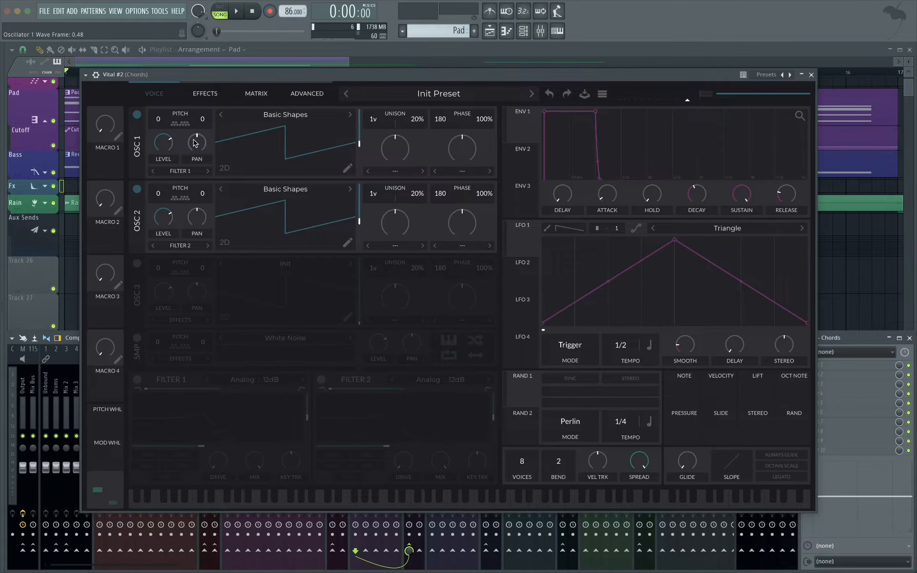
left_click_drag(194, 140, 201, 217)
- Detune the two oscillators in opposite directions, with a fine pitch of 5 on oscillator 1 and -5 on oscillator 2
right_click(198, 123)
left_click(232, 135)
right_click(207, 191)
left_click(227, 208)
- Give oscillators 1 and 2 four unison voices each with a unison detune of 3%
left_click_drag(373, 118, 375, 109)
left_click_drag(375, 192, 377, 181)
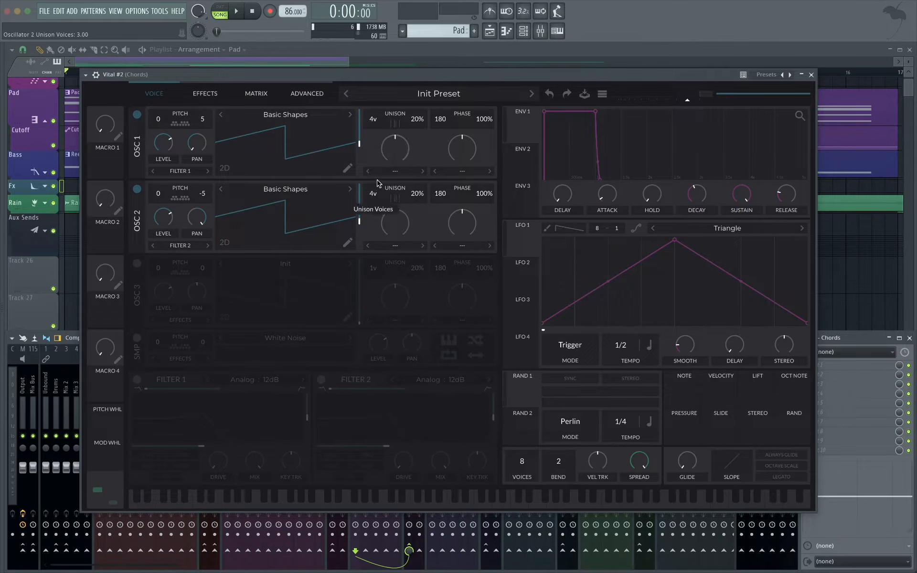
right_click(423, 195)
left_click(430, 212)
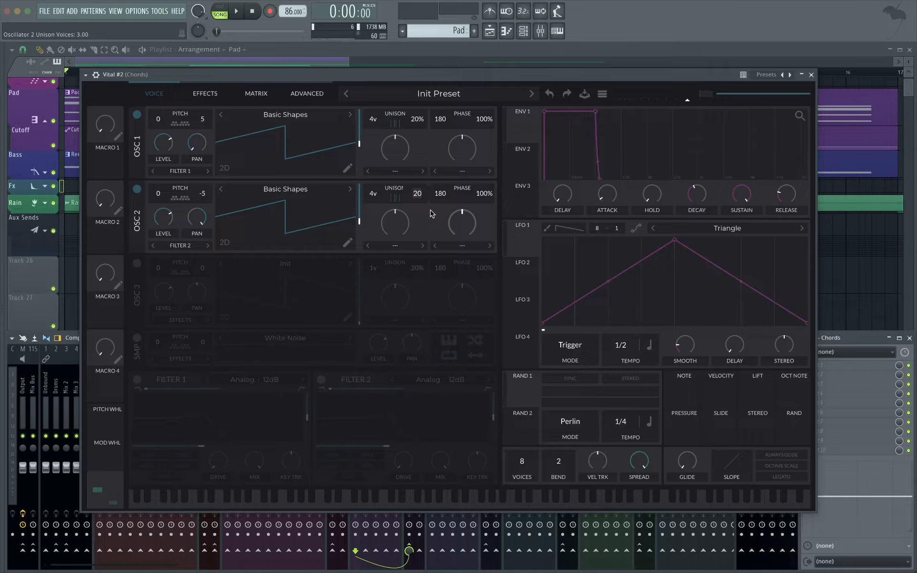
right_click(422, 119)
left_click(440, 140)
- Enable filter 1 for both oscillators as Dirty 12dB, with a raised drive and the resonance at maximum
left_click(137, 381)
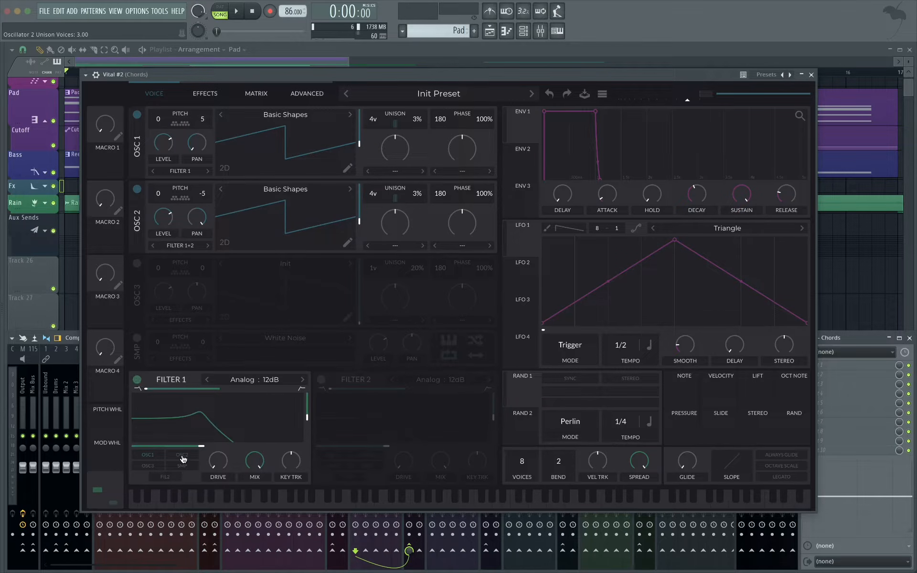
left_click(243, 380)
left_click(327, 401)
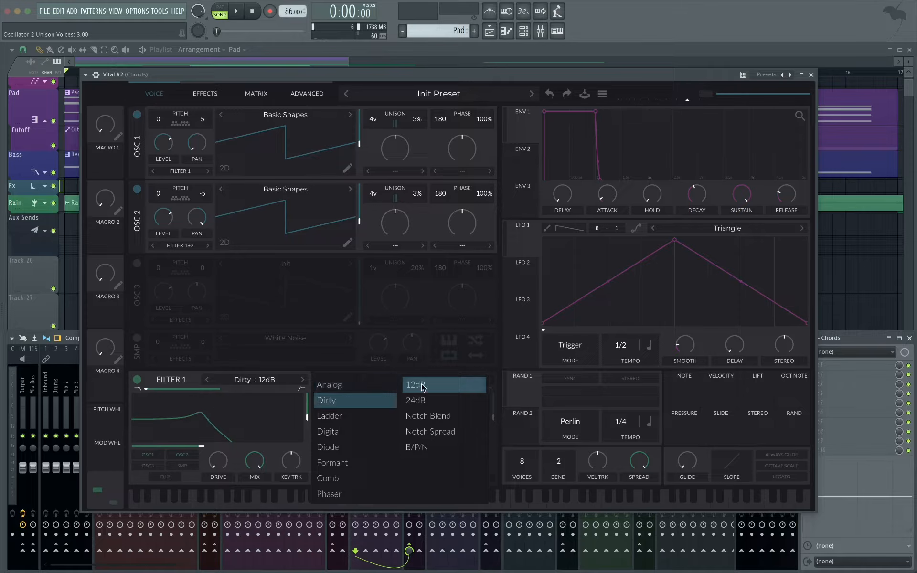
left_click(216, 414)
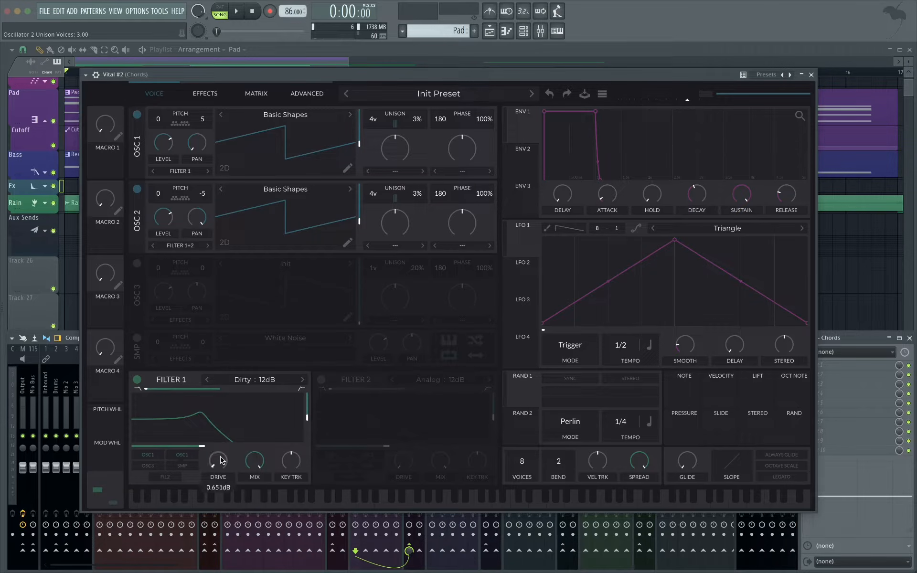
left_click_drag(221, 459, 222, 452)
left_click_drag(306, 419, 308, 393)
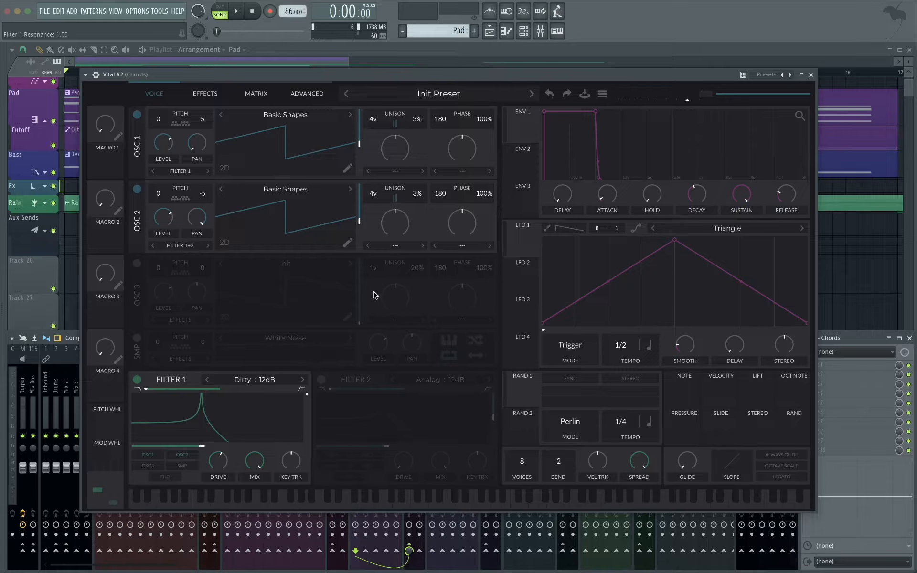
- Shape envelope 1 with a slow attack, longer decay, lower sustain and a longer release of about 0.42
left_click_drag(614, 193, 730, 232)
left_click_drag(781, 198, 764, 197)
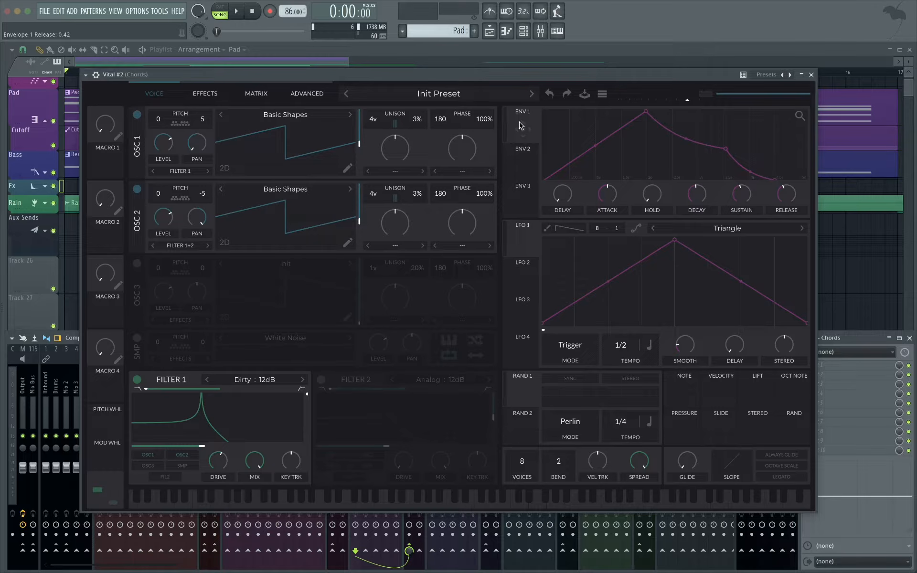
- Shape envelope 2 with a slightly raised attack, long decay, lower sustain and a release of about 0.47
left_click(523, 160)
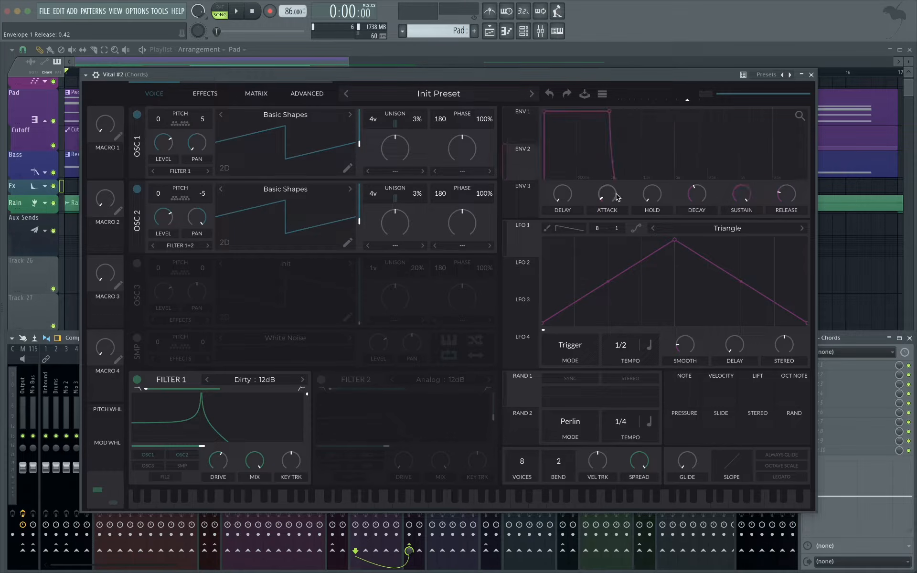
left_click_drag(609, 192, 610, 184)
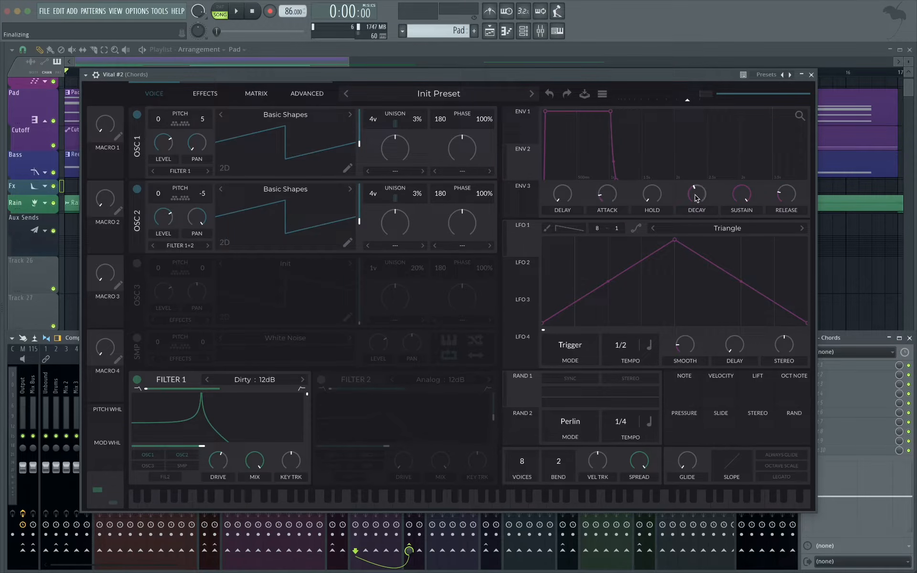
left_click_drag(696, 195, 791, 178)
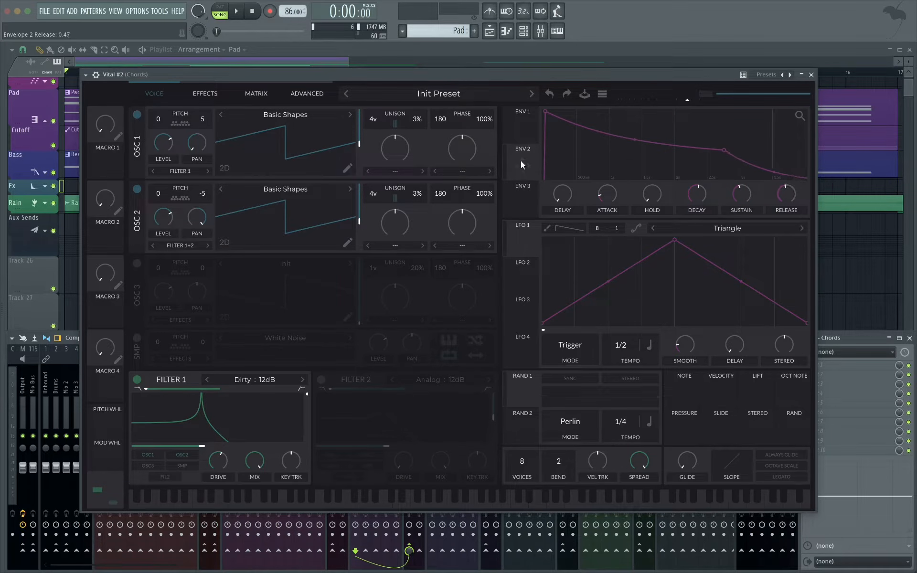
- Modulate filter 1's cutoff with envelope 2 and with Rand 1 in stereo at a 1/1 tempo, with a Rand 1 depth of about 48
left_click_drag(520, 162, 219, 433)
left_click_drag(526, 397, 219, 434)
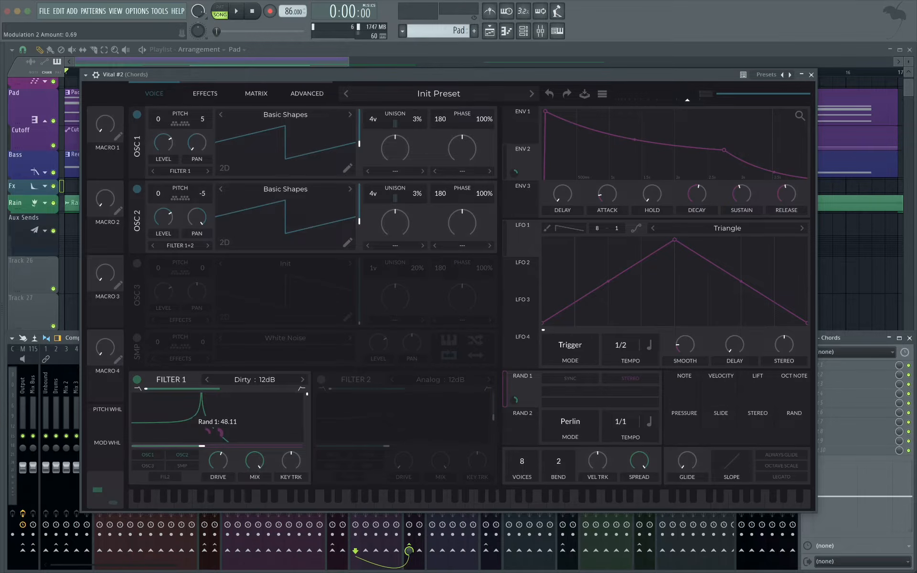
right_click(221, 433)
left_click(244, 385)
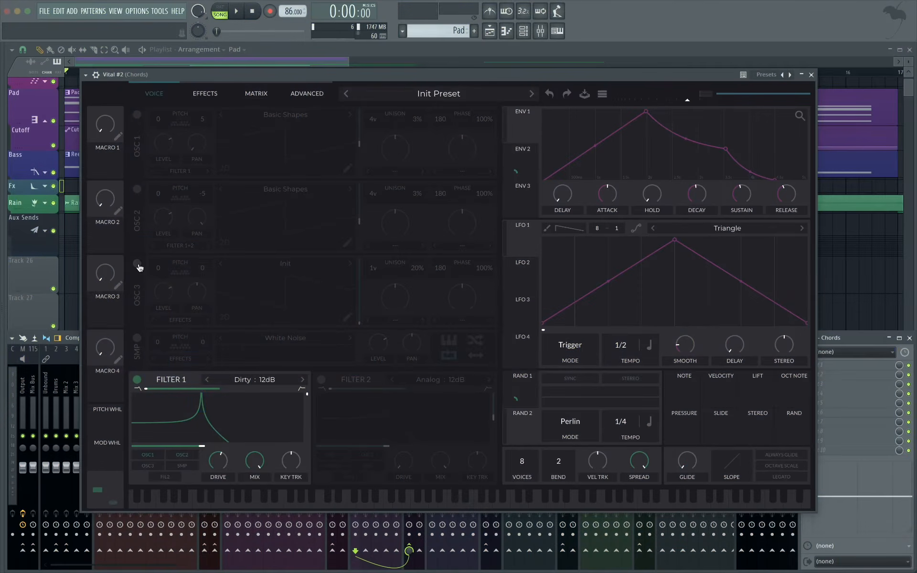
- Switch oscillator 3 on and filter 1 off, and load the factory Basic Shapes wavetable into oscillator 3 at a reduced level
left_click(137, 264)
left_click(137, 380)
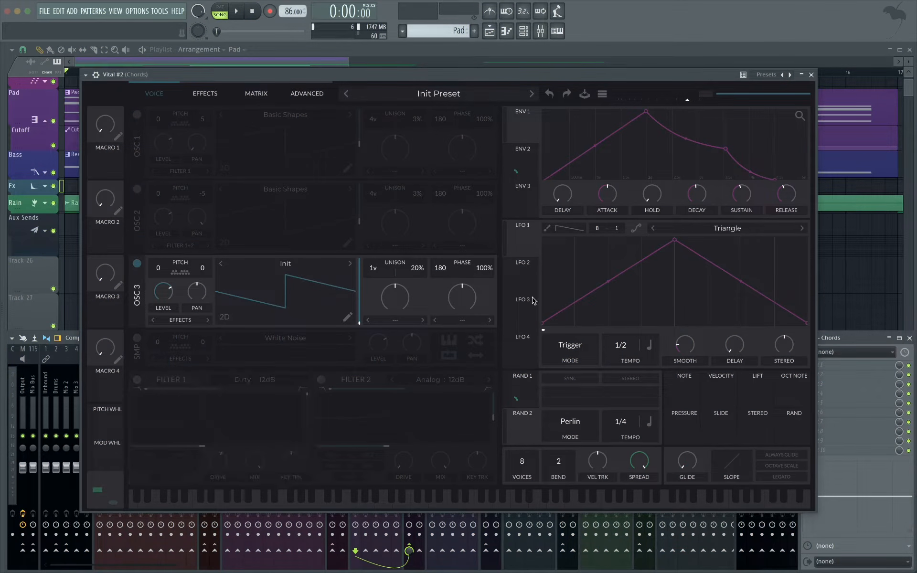
left_click(284, 264)
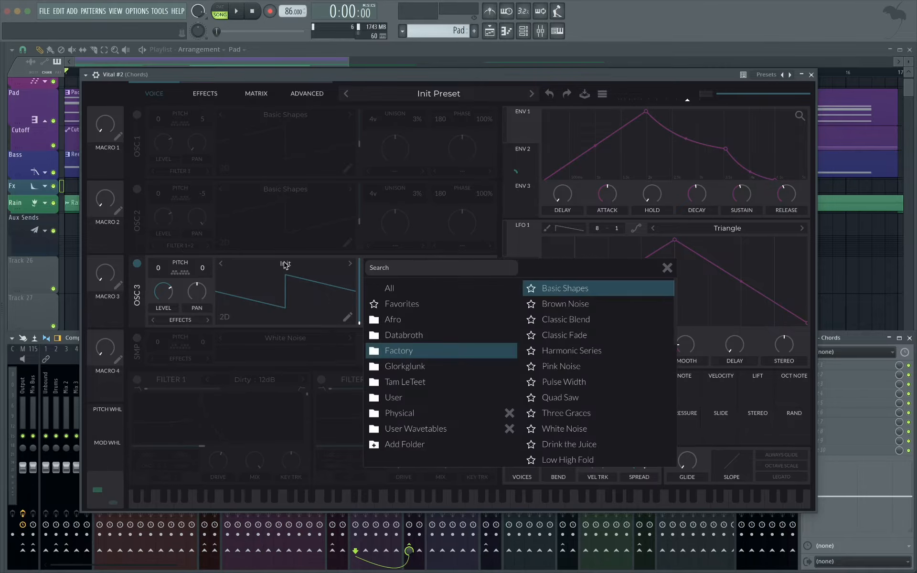
left_click(589, 287)
left_click(667, 268)
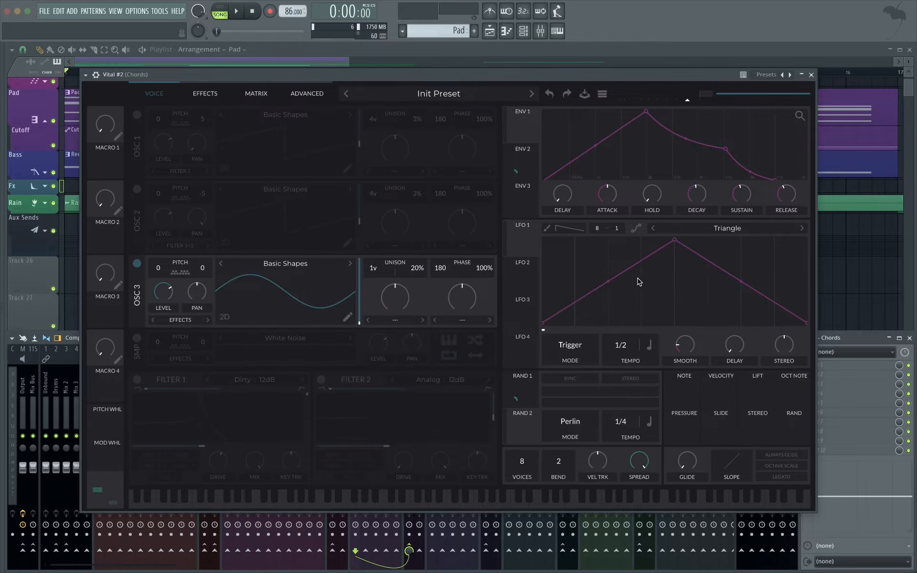
left_click_drag(164, 290, 163, 313)
- Set Rand 2 to Sine Interpolate mode with its rate in seconds at about 5.2 secs
left_click(573, 421)
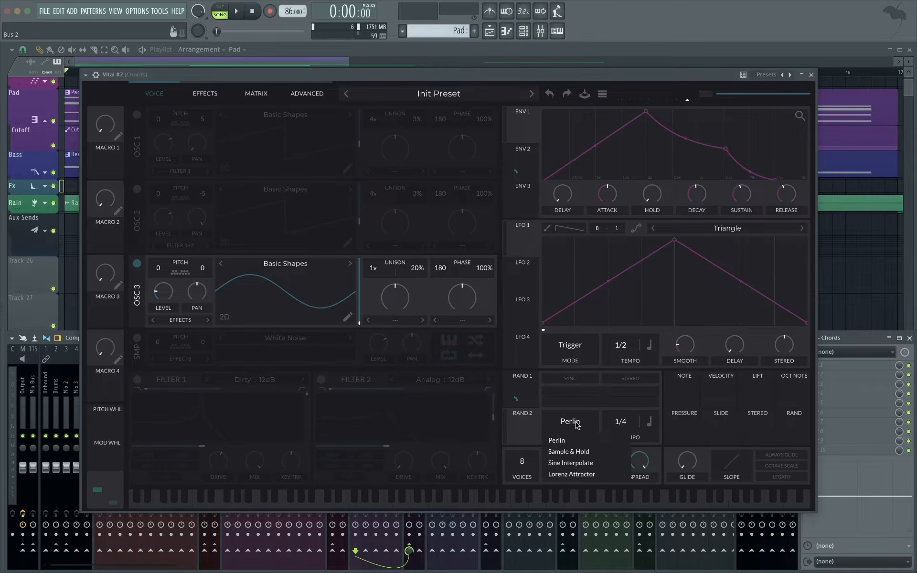
left_click(573, 464)
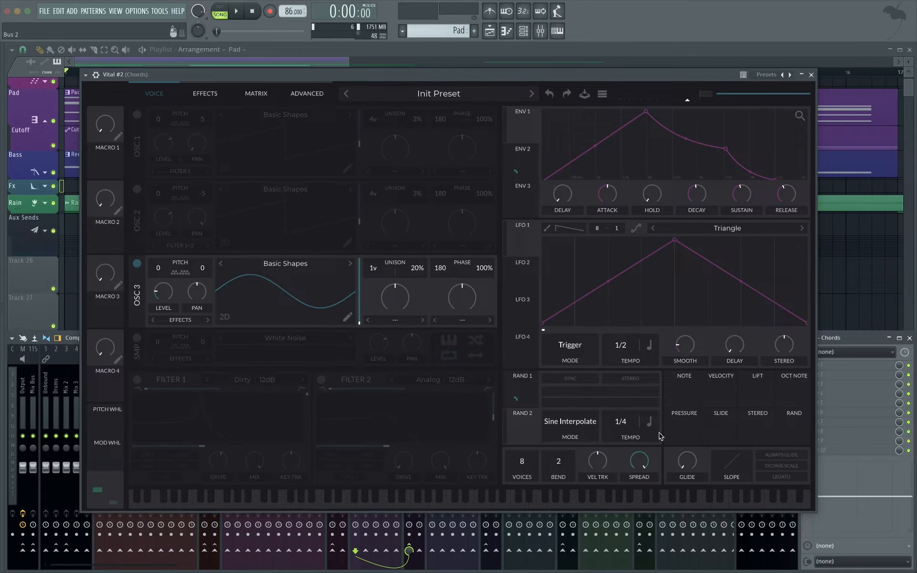
left_click(650, 424)
left_click(652, 439)
left_click_drag(623, 425, 623, 435)
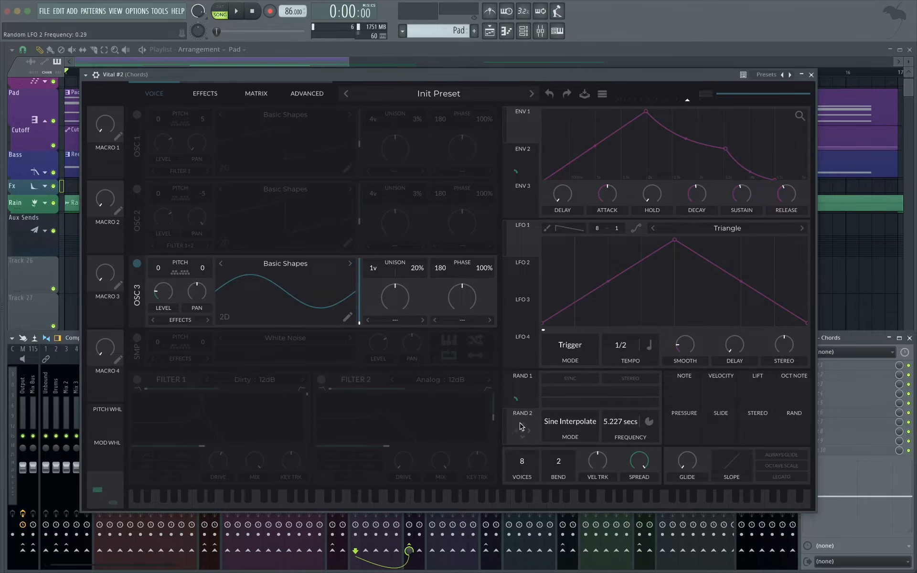
- Transpose oscillator 3 by 12, modulate the transpose with Rand 2 at about 0.62, and set its snap notes to C, D#, G and A#
left_click_drag(521, 426, 158, 267)
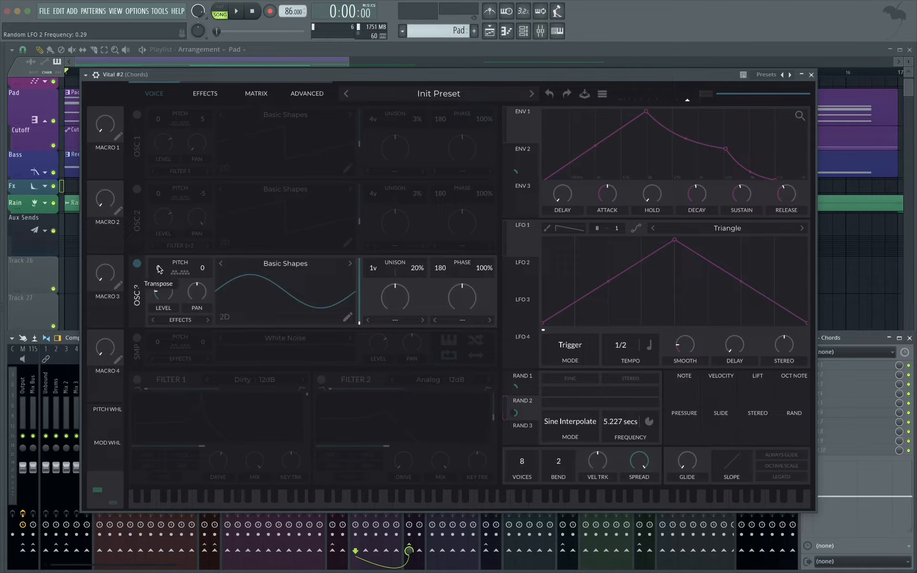
scroll(160, 268, "up", 12)
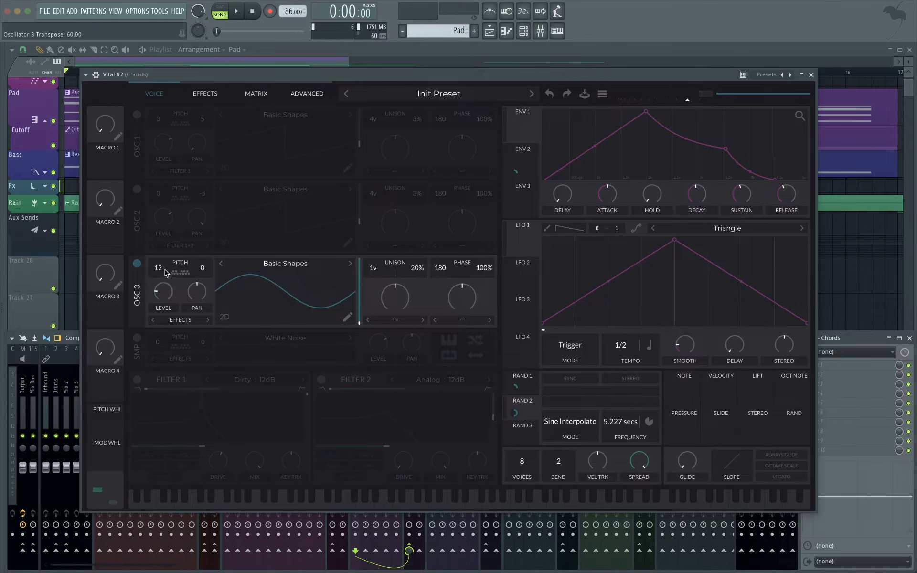
left_click_drag(158, 286, 158, 283)
left_click(180, 272)
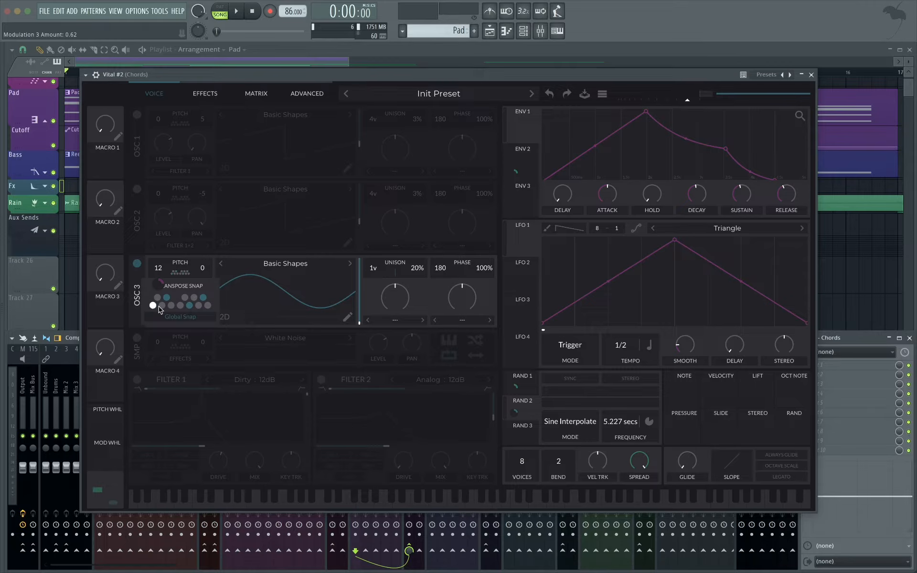
left_click(164, 318)
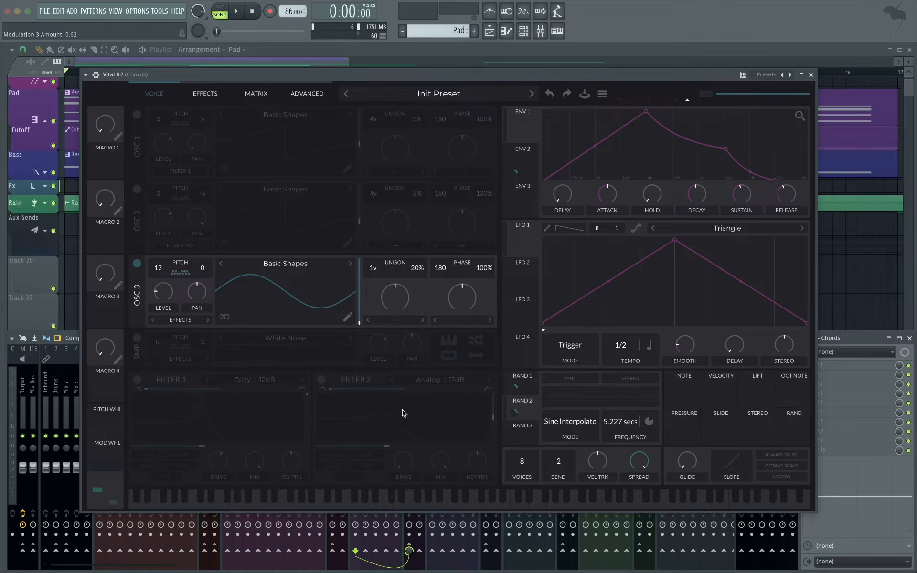
- Modulate oscillator 3's pan with Rand 2 as a bipolar modulation at full depth, with Rand 2 in stereo
left_click_drag(515, 413, 194, 292)
right_click(200, 320)
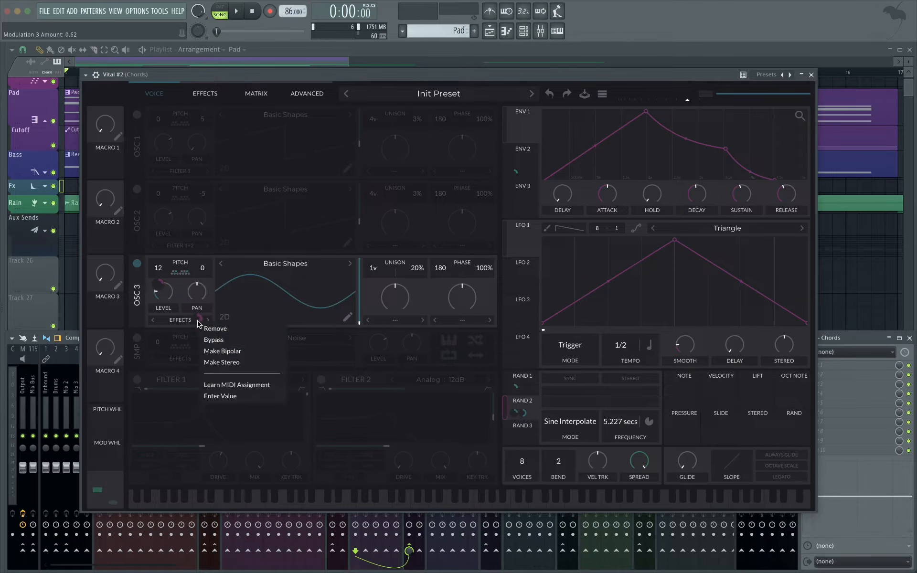
left_click(209, 351)
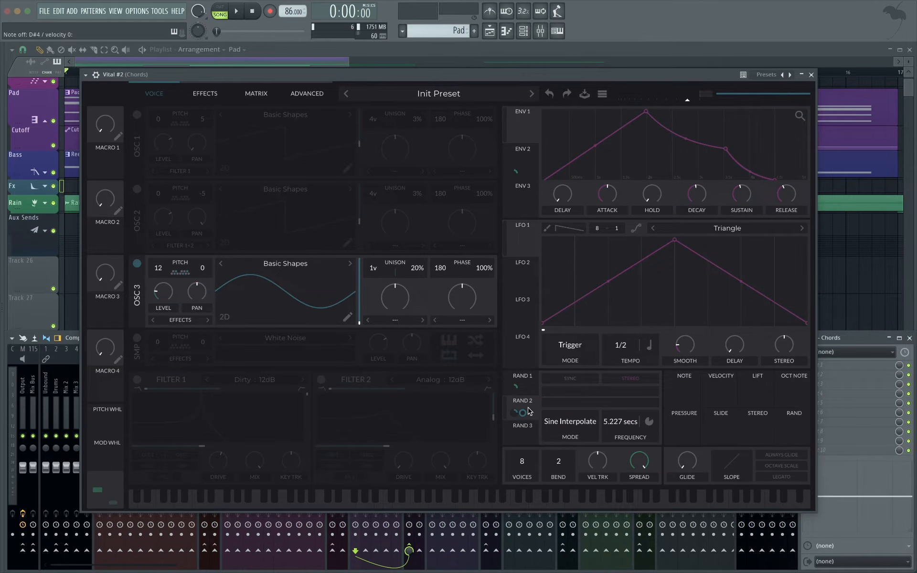
- Set oscillator 3's phase distortion to Squeeze, control its amount with Macro 1, and sweep the macro up and back to zero
left_click(463, 323)
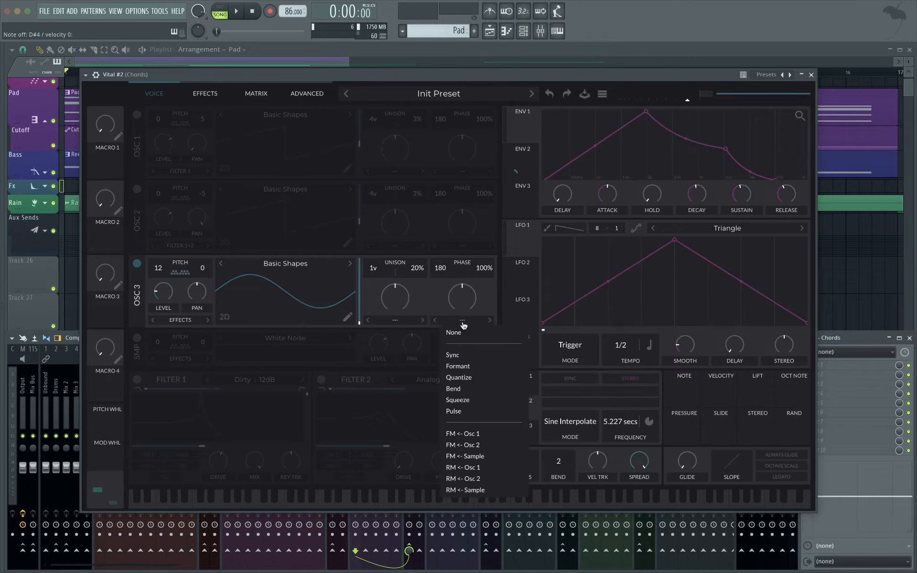
left_click(457, 400)
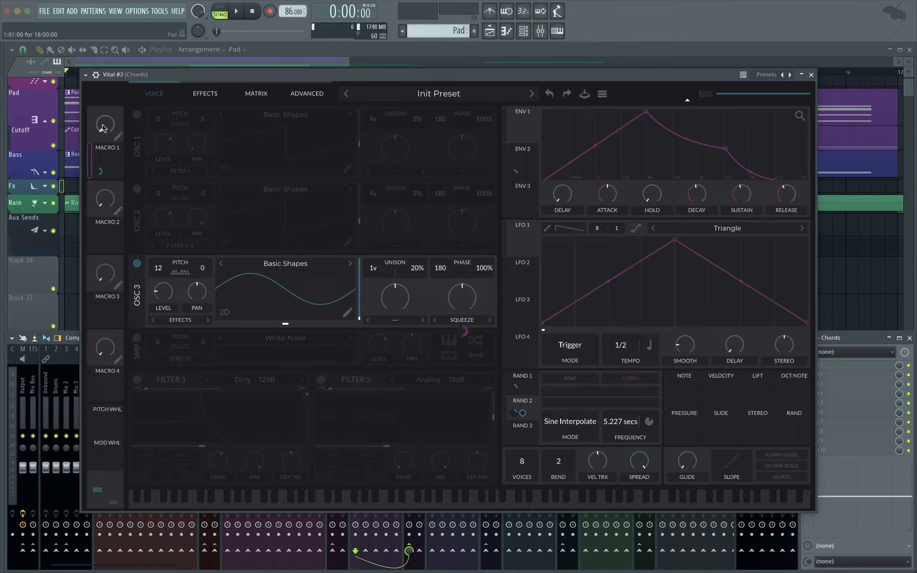
left_click_drag(102, 125, 105, 126)
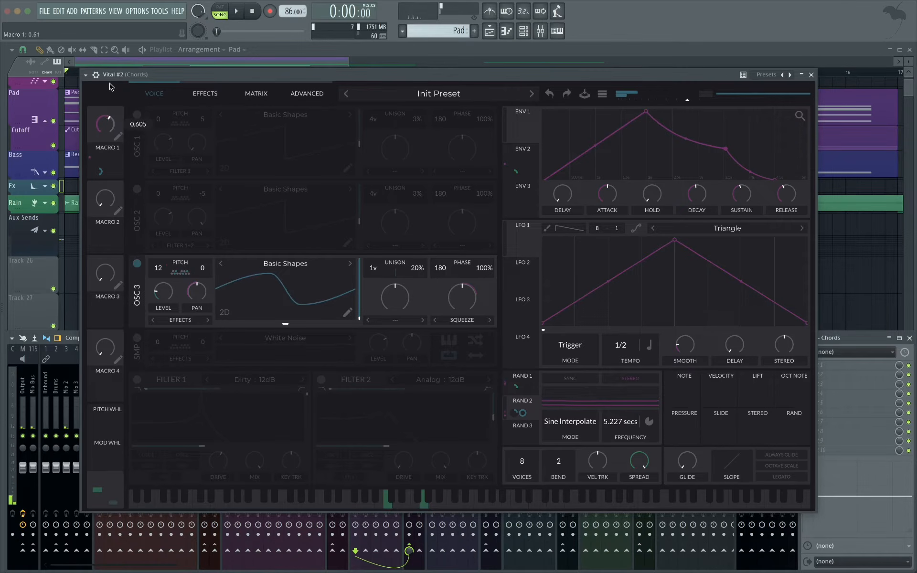
left_click_drag(109, 92, 106, 144)
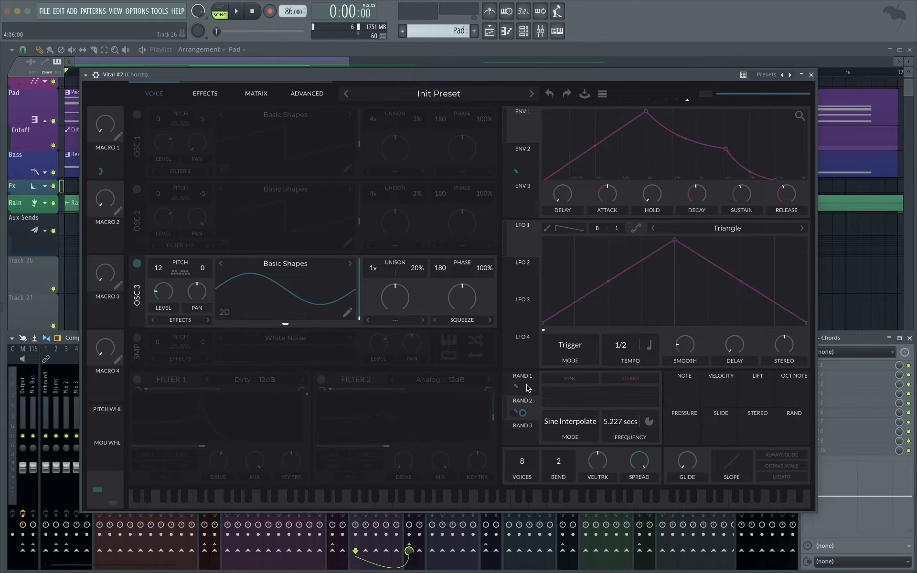
- Modulate oscillator 3's fine tune with Rand 1 as a bipolar modulation at about 0.66
left_click_drag(516, 387, 197, 291)
right_click(204, 284)
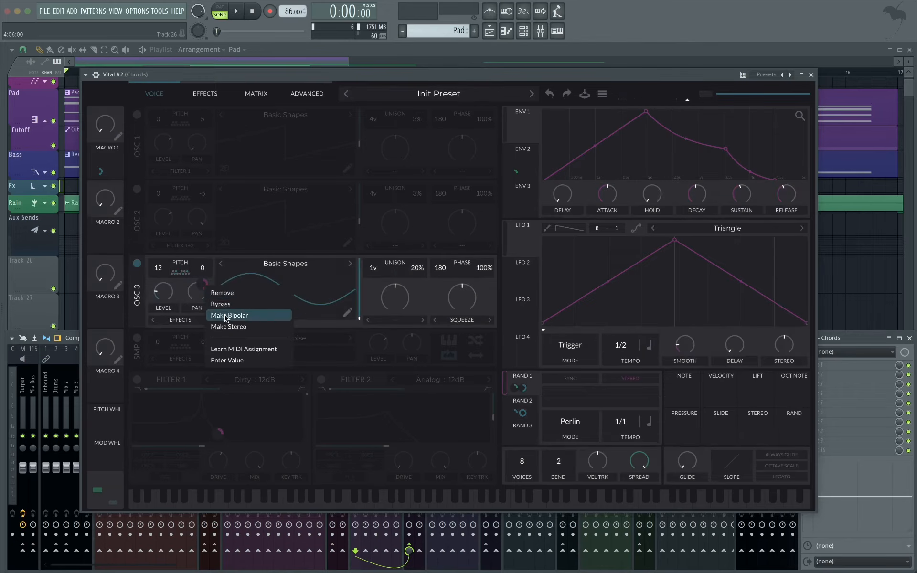
left_click(226, 316)
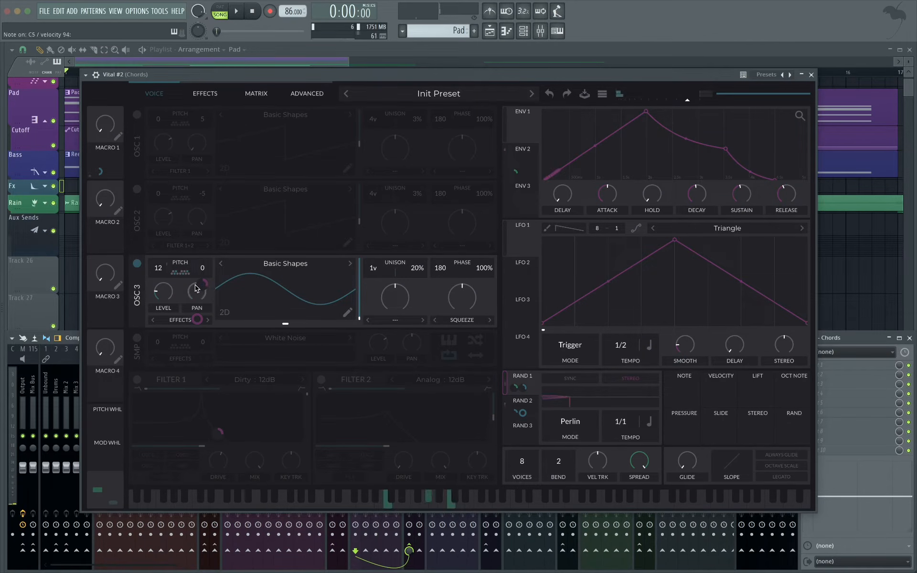
mouse_move(199, 287)
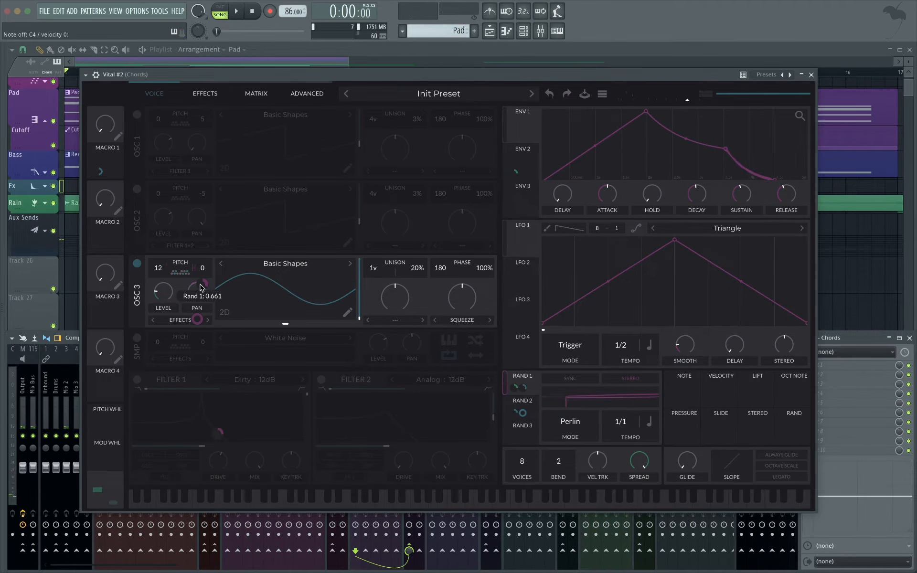
- Switch Rand 3's rate from tempo sync to seconds and set it to about 0.270 secs
left_click(529, 431)
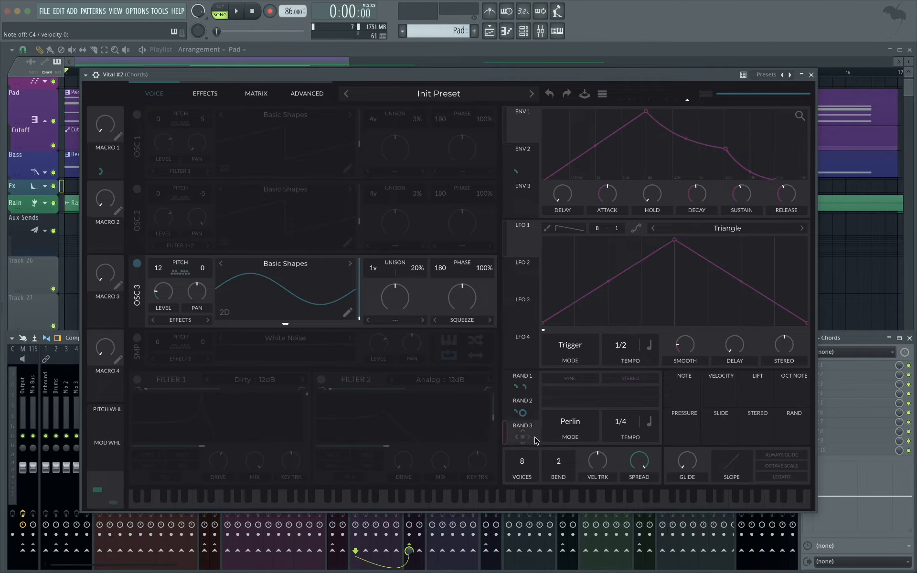
left_click(648, 423)
left_click(654, 439)
left_click_drag(626, 423, 627, 426)
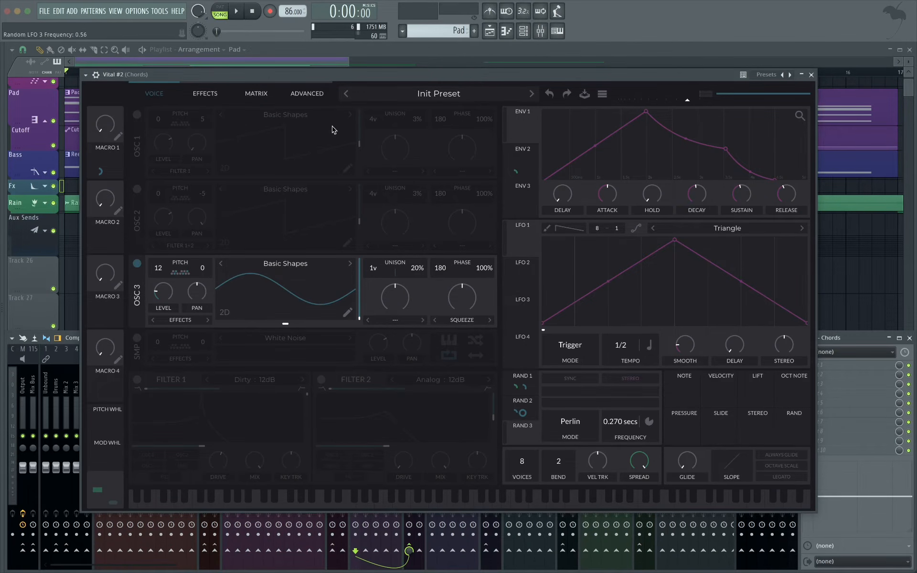
- Add a modulation matrix row with Rand 3 as the source and Voice Tune as the destination, with a moderate positive amount
left_click(307, 93)
left_click(268, 93)
left_click(190, 241)
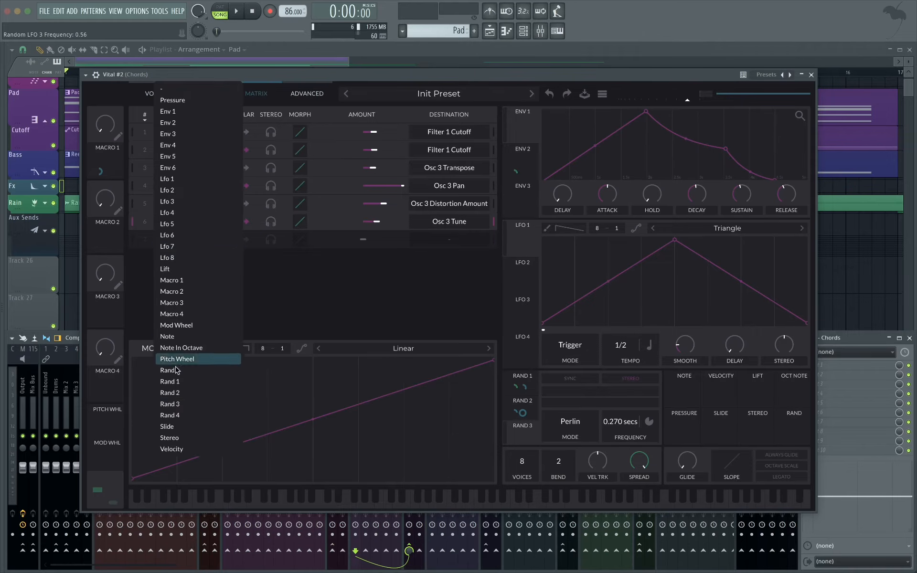
left_click(171, 404)
left_click(444, 243)
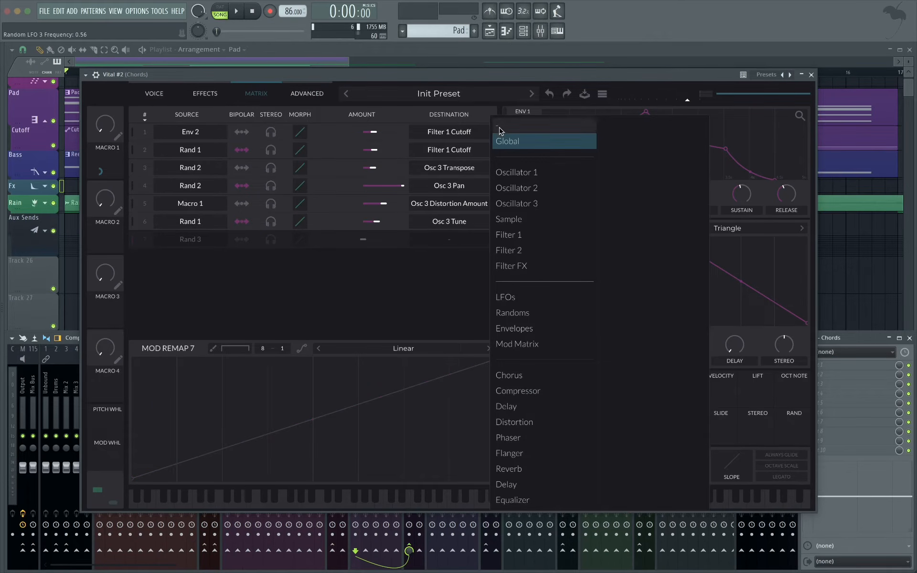
left_click(508, 141)
left_click(624, 328)
left_click_drag(366, 242, 385, 250)
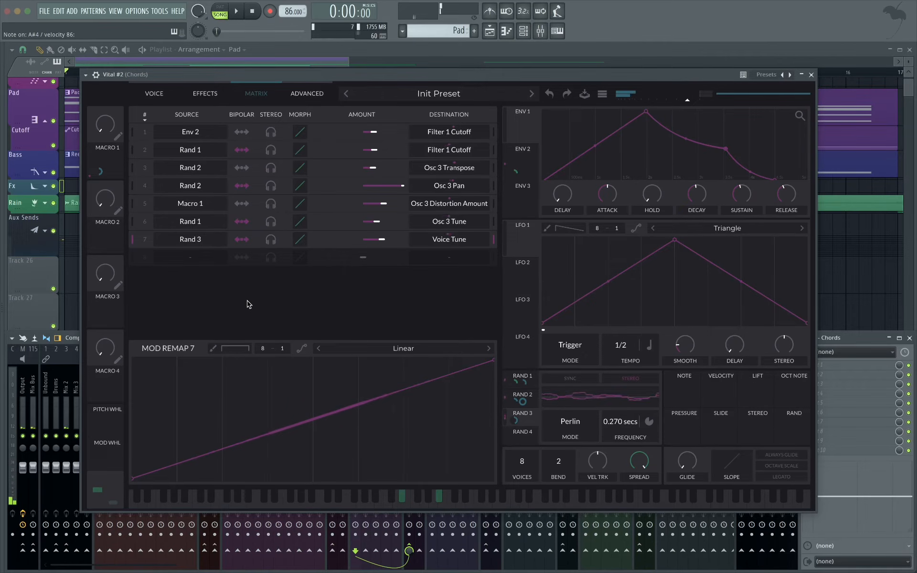
- Enable the sampler, load the HVAC Unit sample and lower its level to about 0.28
left_click(154, 94)
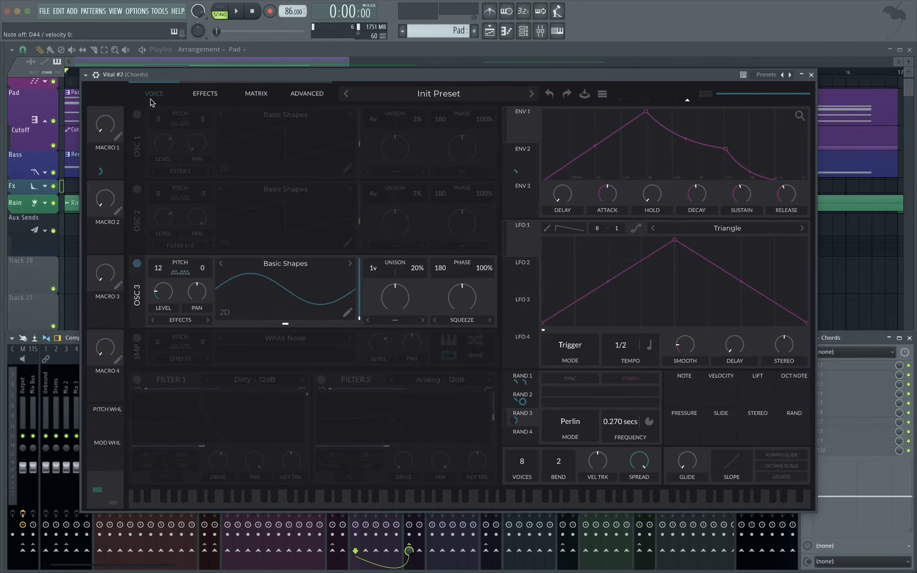
left_click(137, 338)
left_click(268, 340)
left_click(397, 340)
type("h")
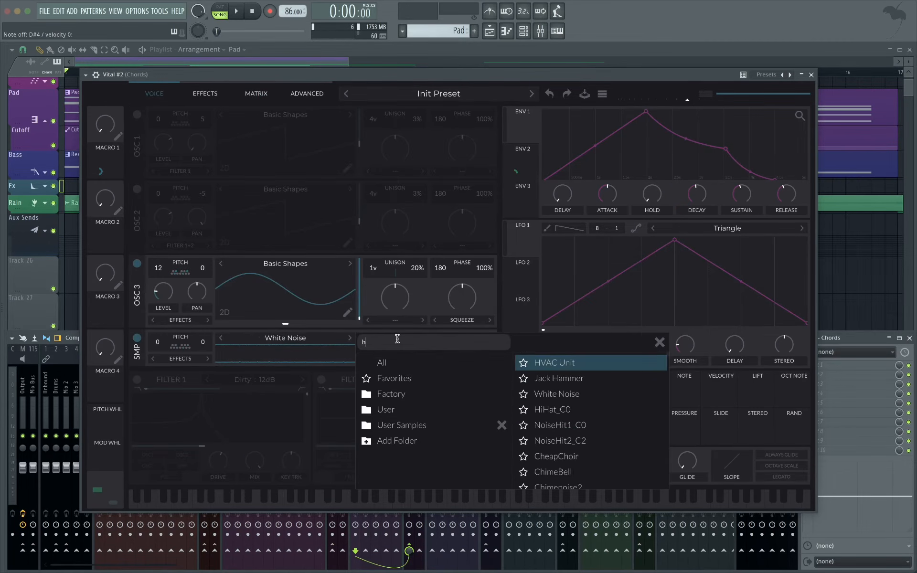
type("vac")
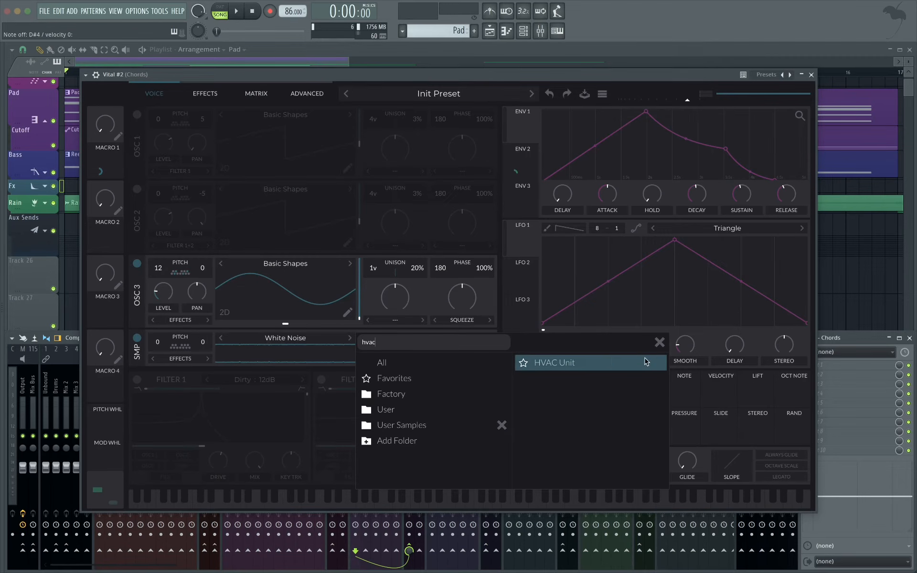
left_click(603, 363)
left_click(659, 342)
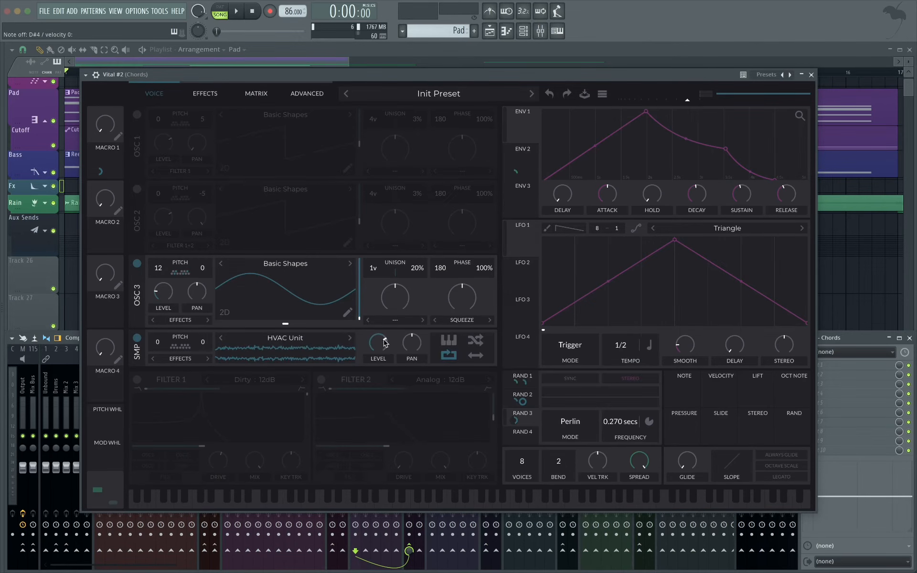
left_click_drag(385, 342, 376, 366)
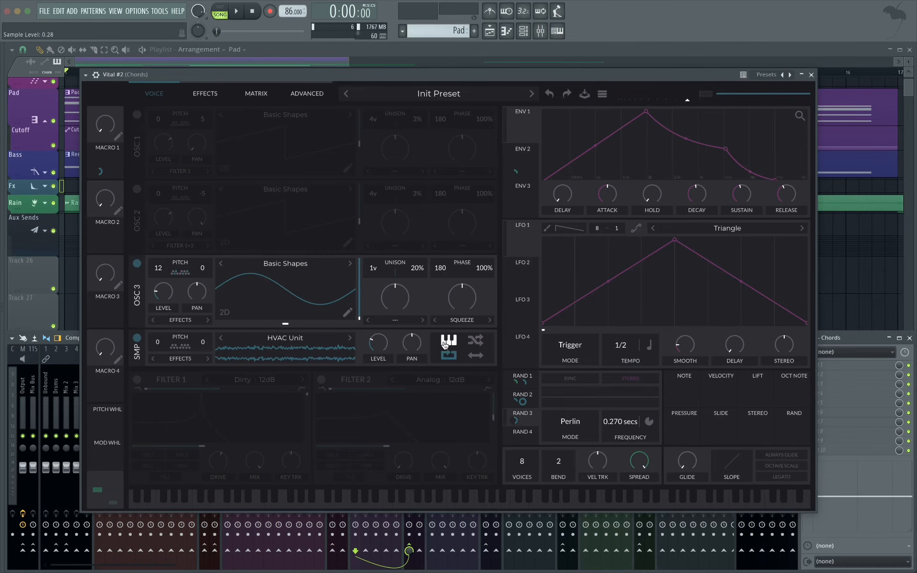
- Route oscillator 3 and the key-tracked sample into Filter 2, and set that filter to Ladder B/P/N with a higher cutoff and full key tracking
left_click(180, 358)
left_click(167, 382)
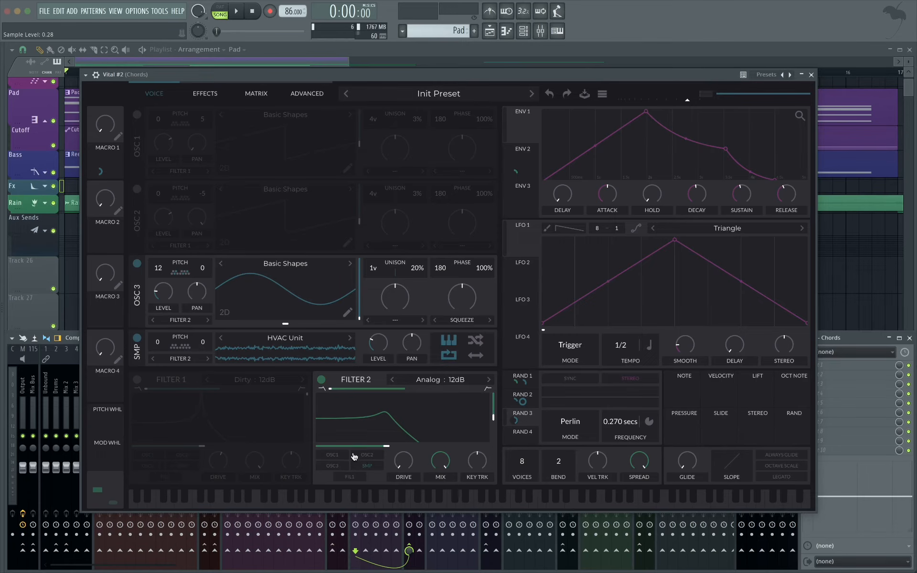
left_click(448, 385)
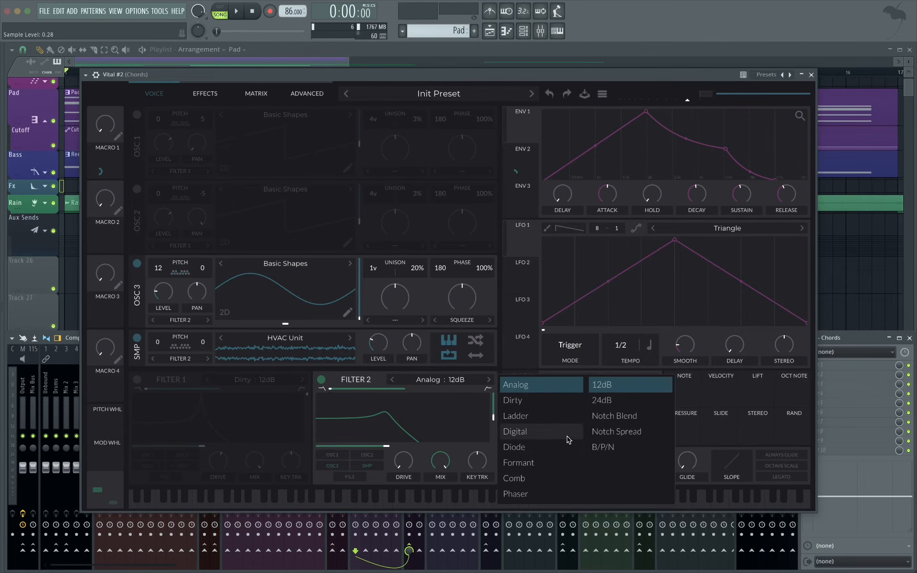
left_click(537, 420)
left_click(603, 447)
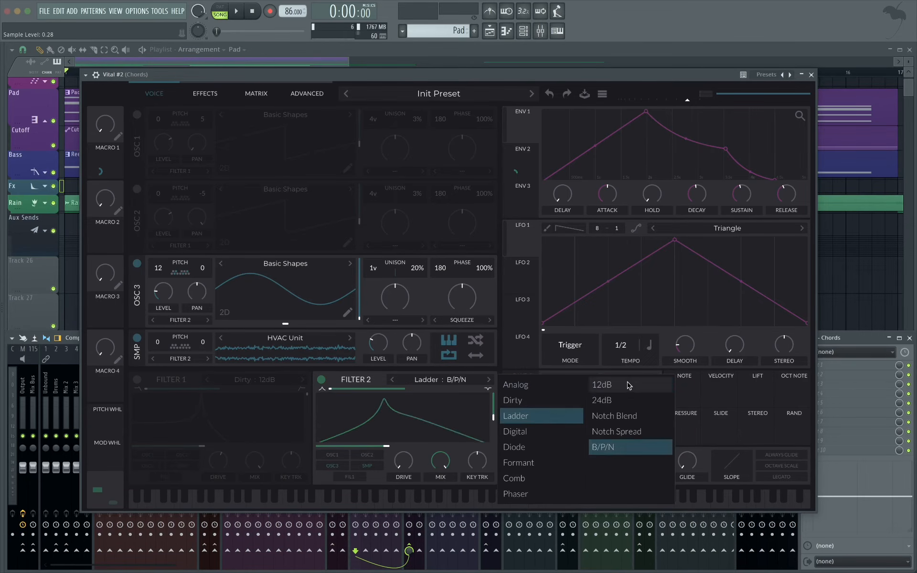
left_click(382, 393)
left_click_drag(388, 448, 430, 452)
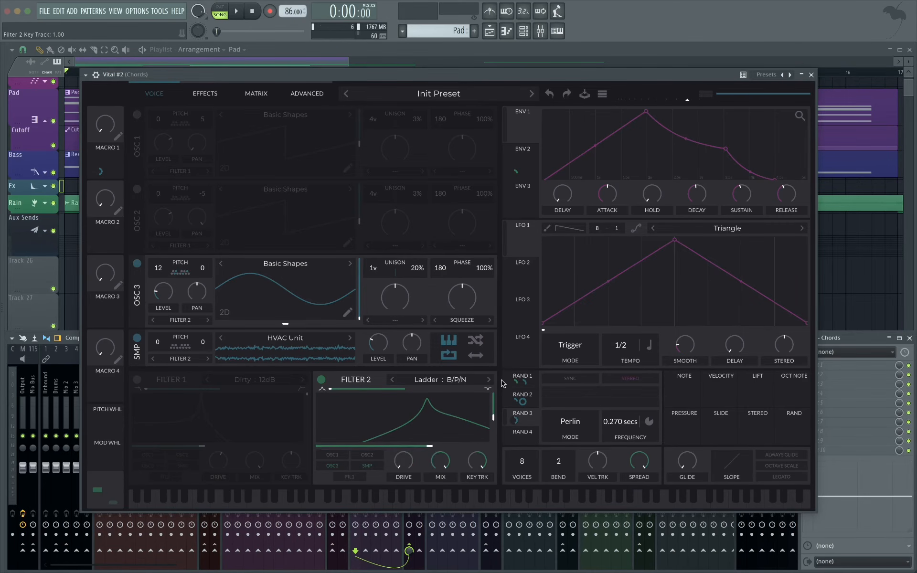
- Enable the reverb and delay effects and place them at the start of the effects chain, reverb first
left_click(205, 94)
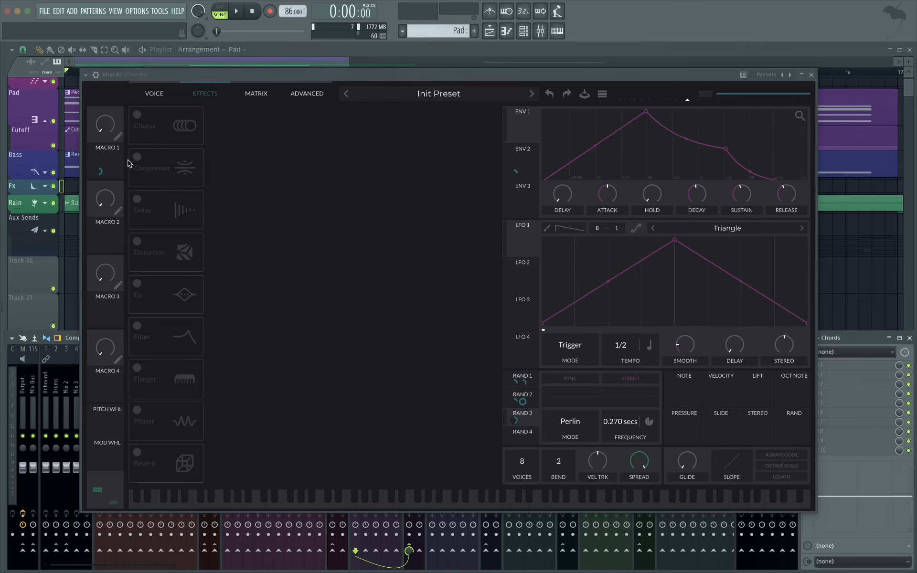
left_click(138, 451)
left_click_drag(172, 466, 170, 115)
left_click(138, 241)
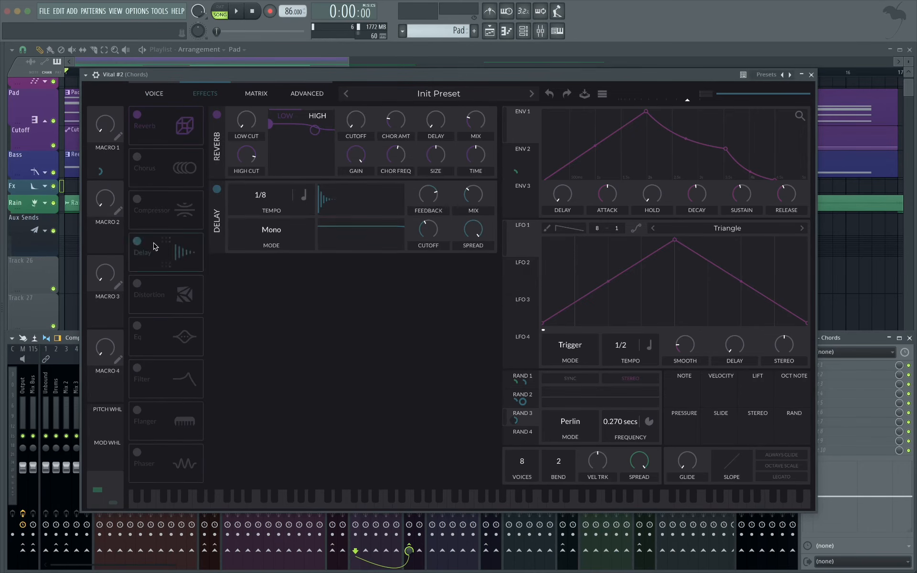
left_click_drag(165, 248, 197, 168)
- Set the reverb mix to about 40% and change the delay mode to Ping Pong
left_click_drag(479, 124, 478, 115)
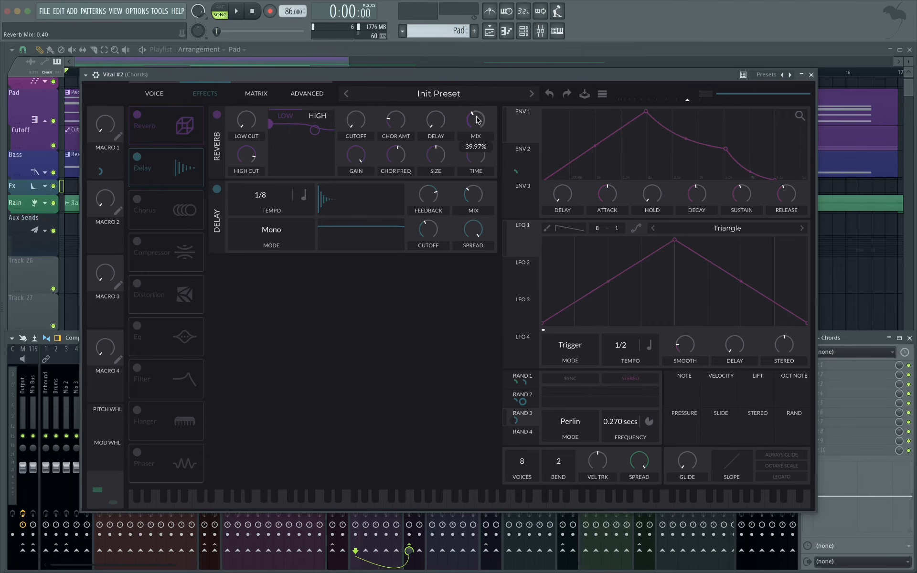
left_click(271, 230)
left_click(260, 268)
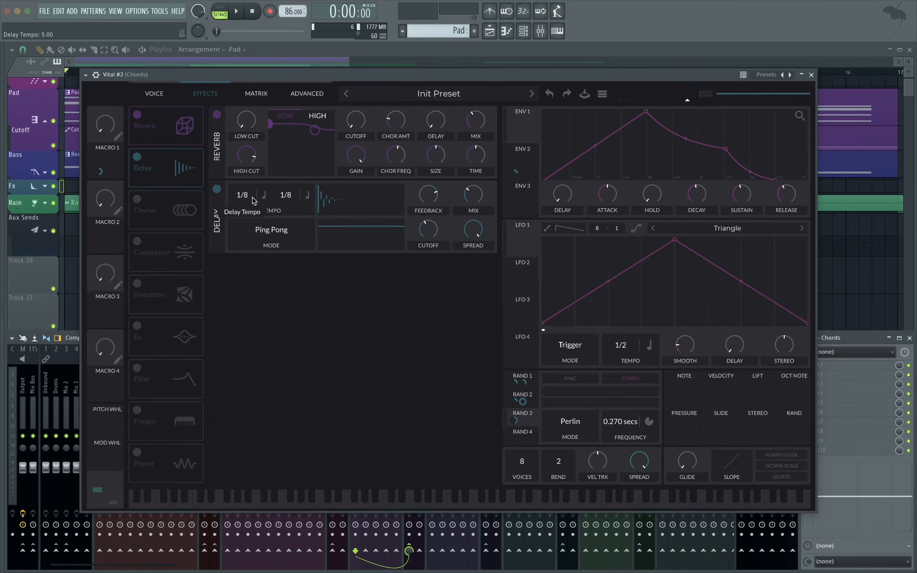